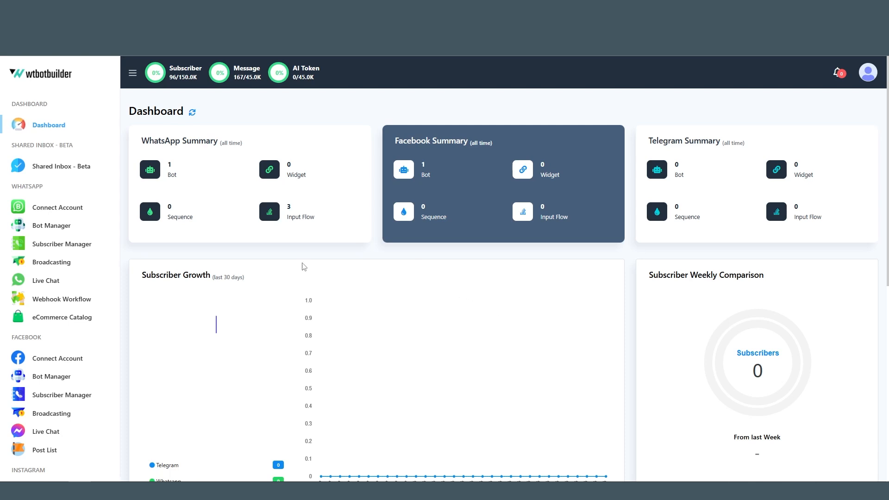
- Open the WhatsApp bot's AI Assistant settings, leaving the assistant enabled with WT Chatbot as the AI training campaign
left_click(69, 227)
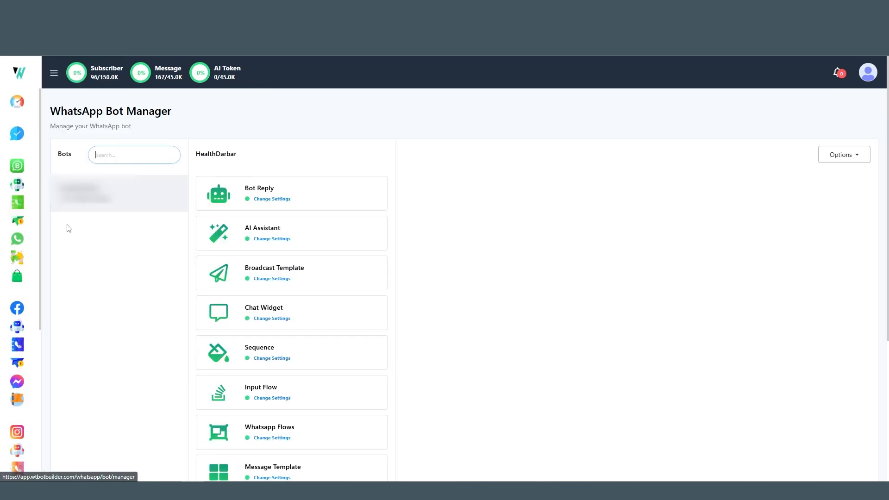
left_click(278, 239)
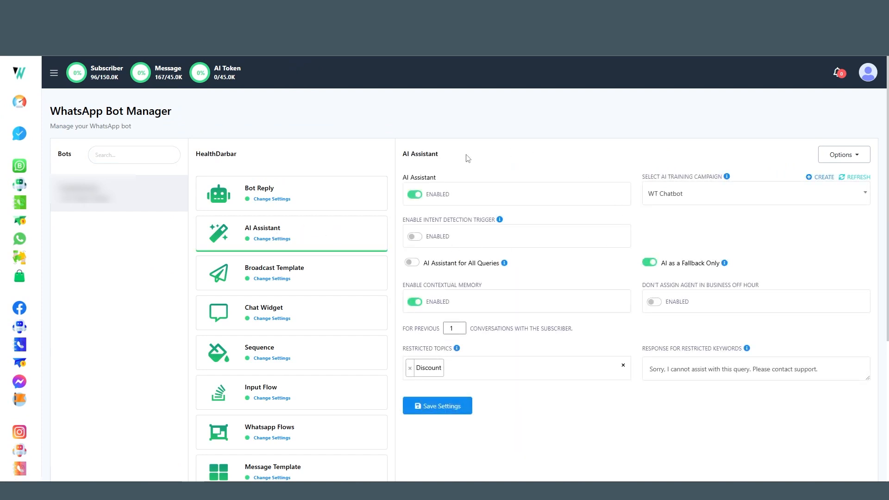
left_click(416, 194)
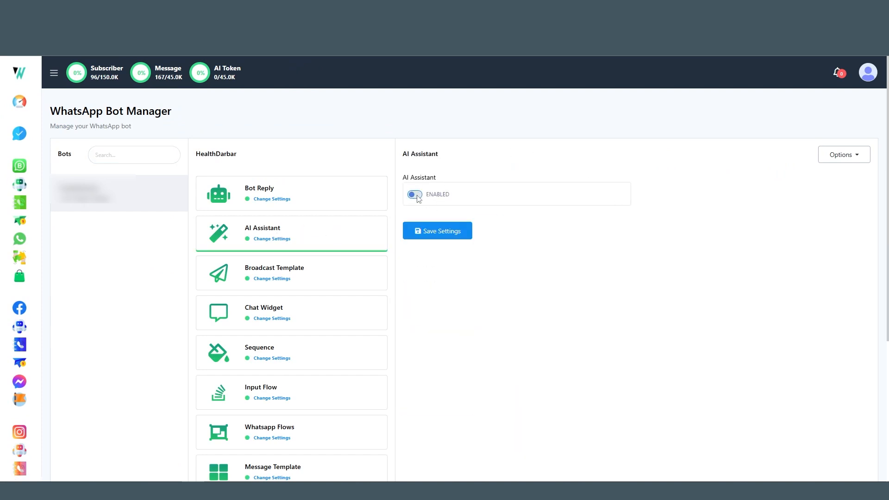
left_click(416, 195)
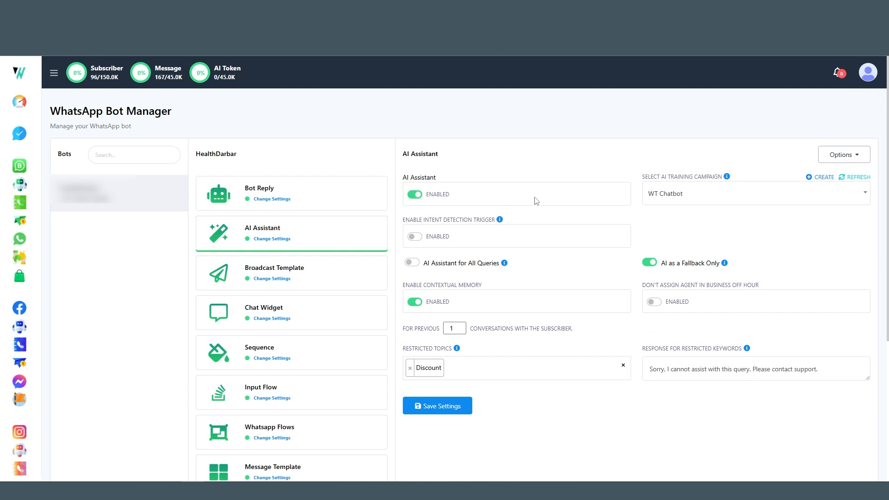
left_click(727, 200)
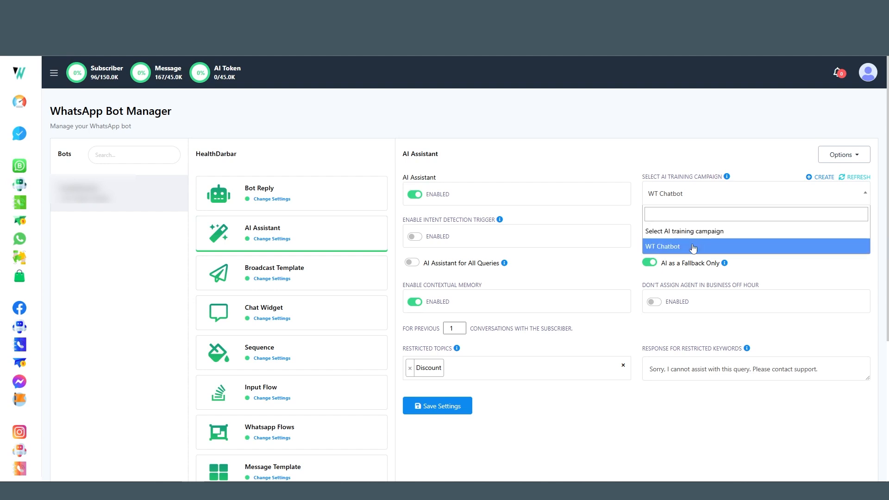
left_click(671, 246)
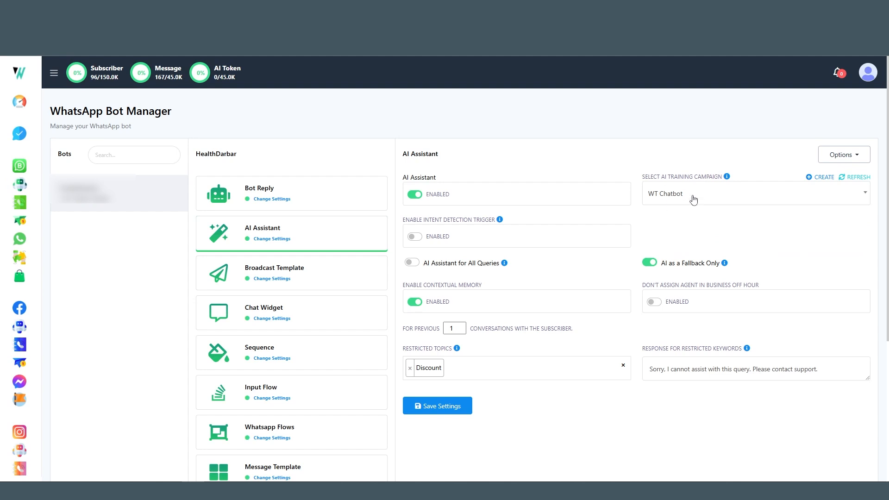
- Enable the intent detection trigger for the AI Assistant and check the list of existing intent detection campaigns
left_click(415, 237)
left_click(415, 237)
left_click(415, 237)
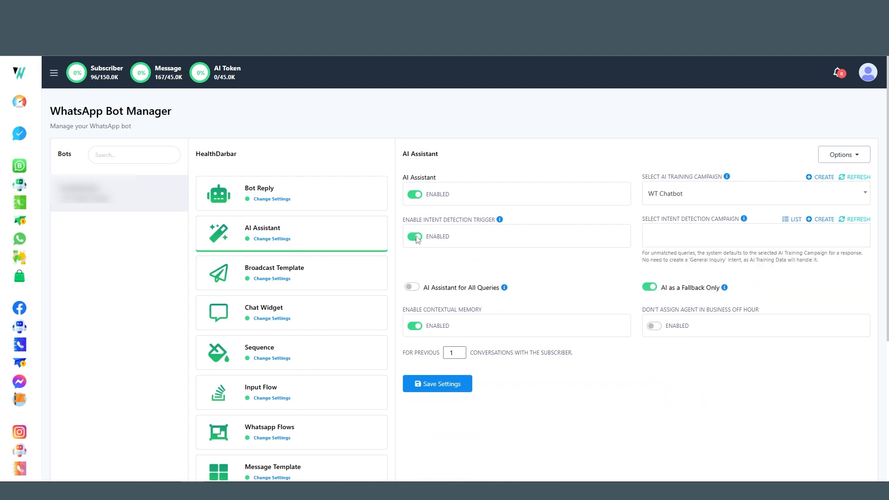
left_click(688, 237)
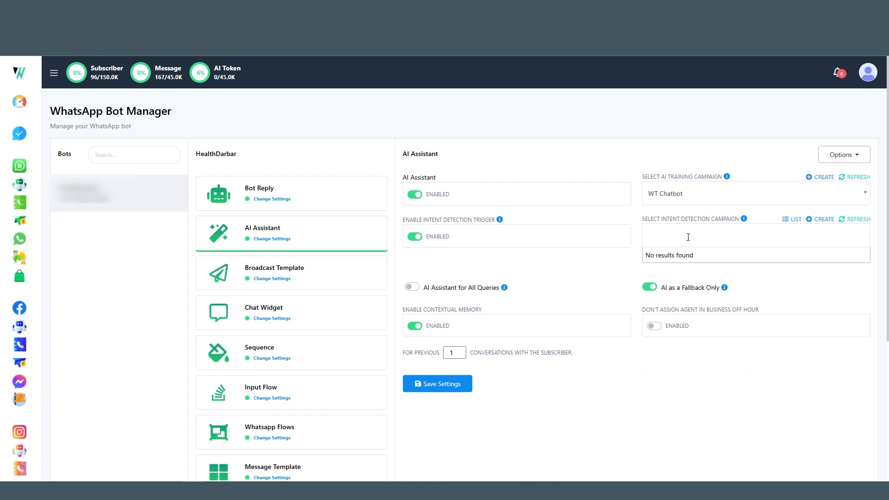
left_click(688, 237)
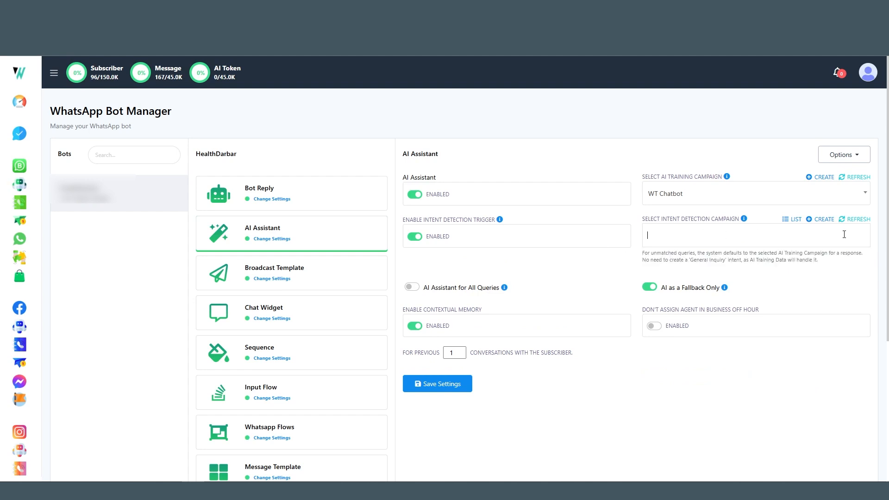
left_click(792, 220)
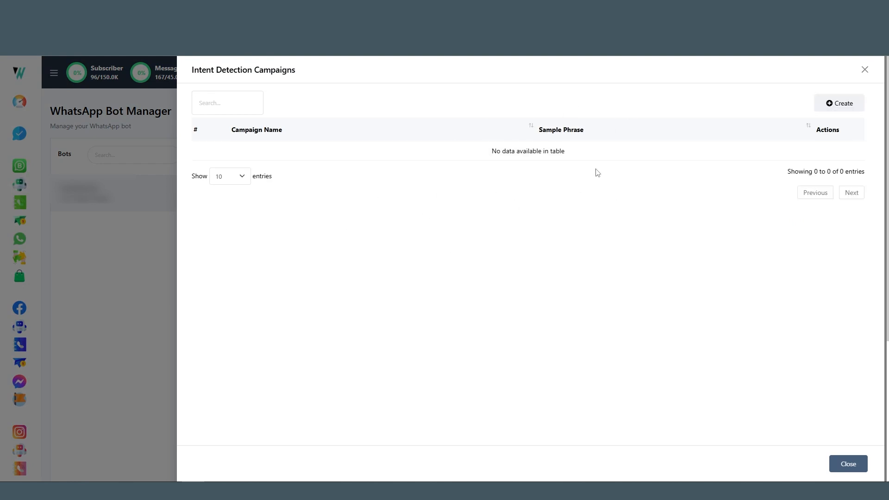
left_click(865, 69)
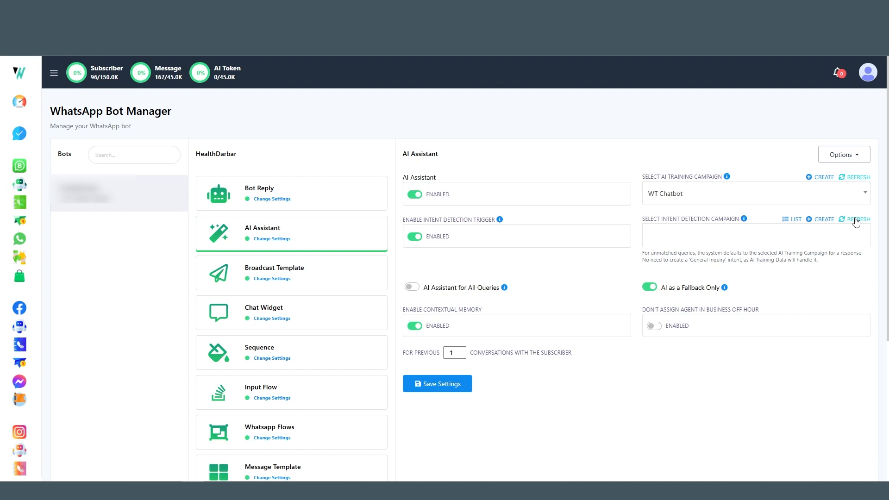
- Start a new intent detection campaign and name it "Technical Support Request"
left_click(821, 219)
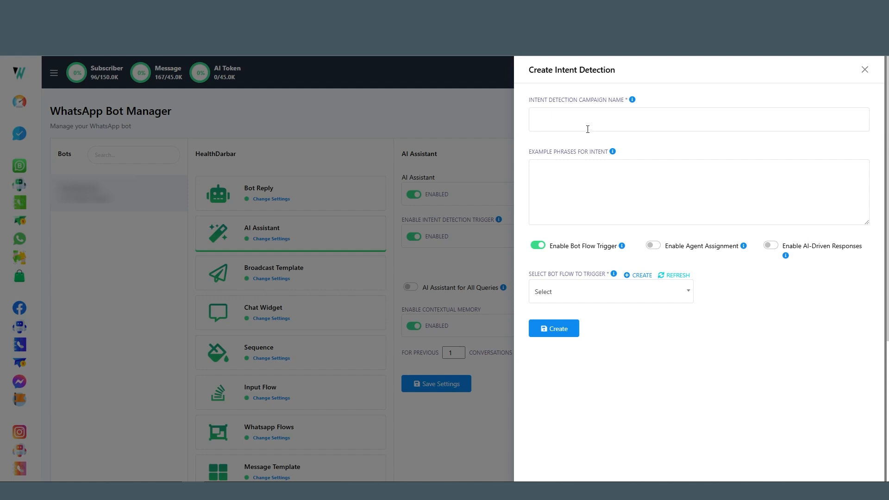
left_click(570, 117)
left_click(547, 124)
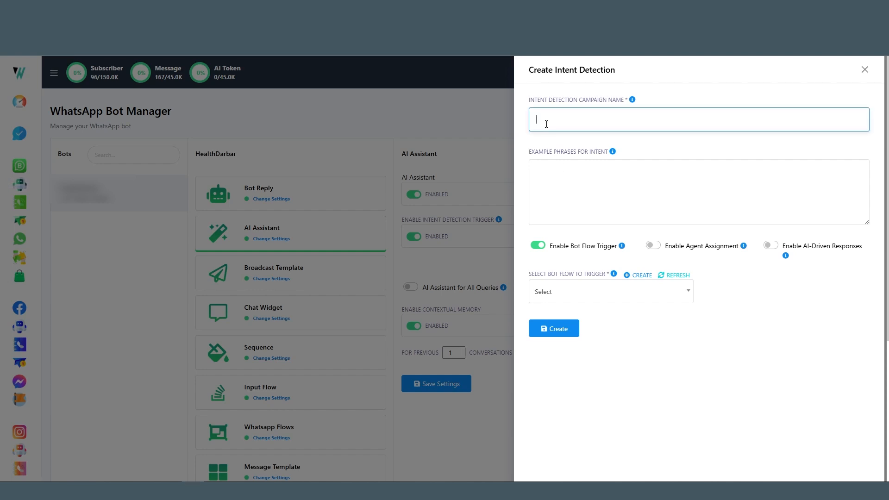
type("Technical Support Request")
- Enter the example phrases "I am Facing an issue with your software, I need technical support, can someone help me resolve a bug ?"
left_click(637, 188)
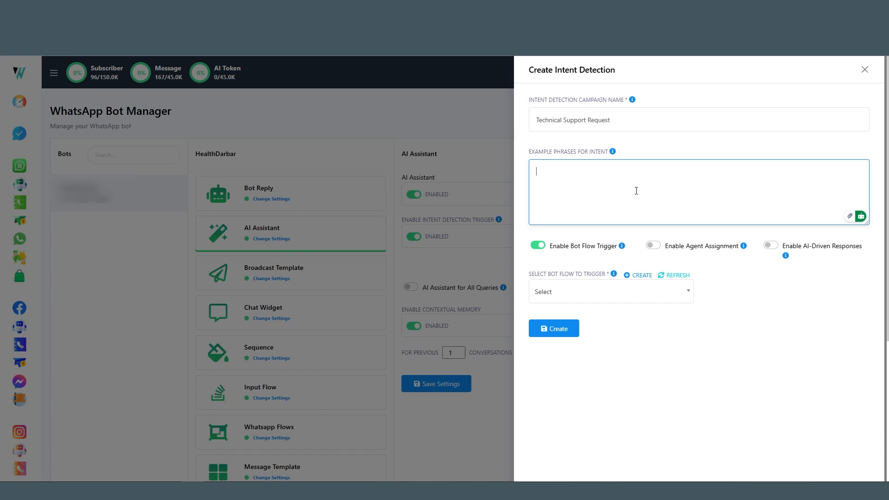
type("I am facing an issue with your Software, I need ")
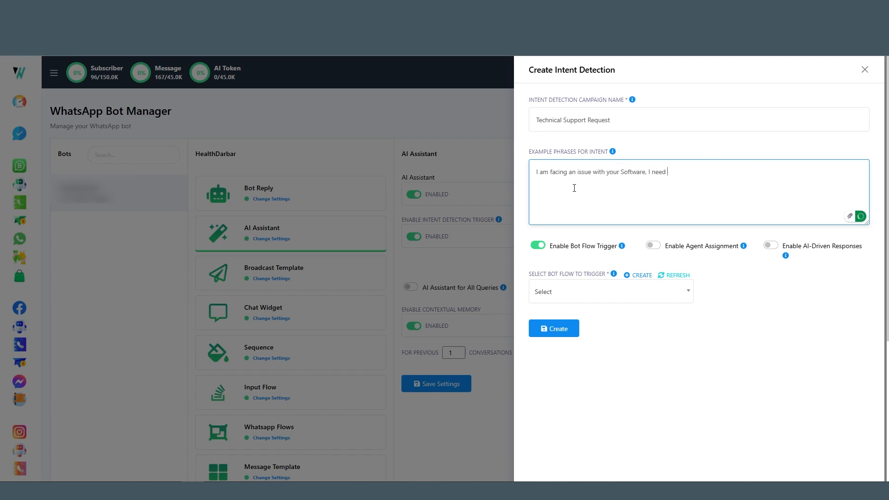
type("technical support, can someone help me res")
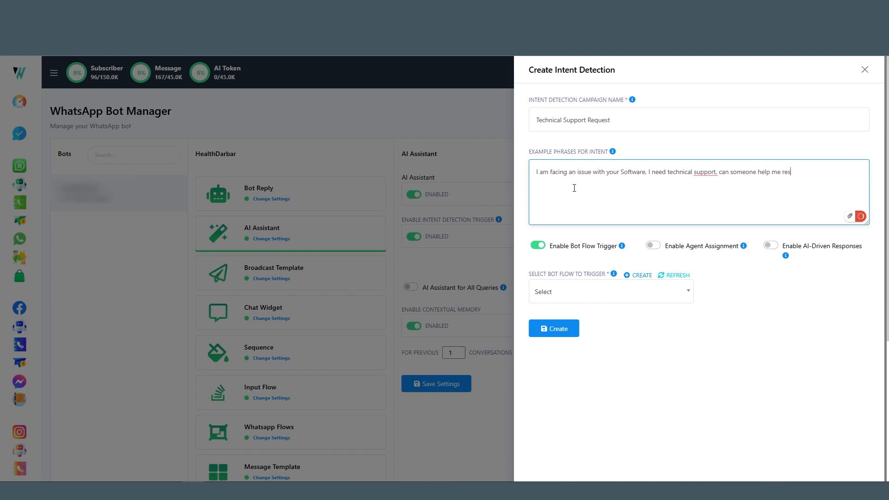
type("olve a bug?")
- Enable agent assignment to Super Team with the automated message "Thank you for reaching out! our agent will contact you right away."
left_click(659, 248)
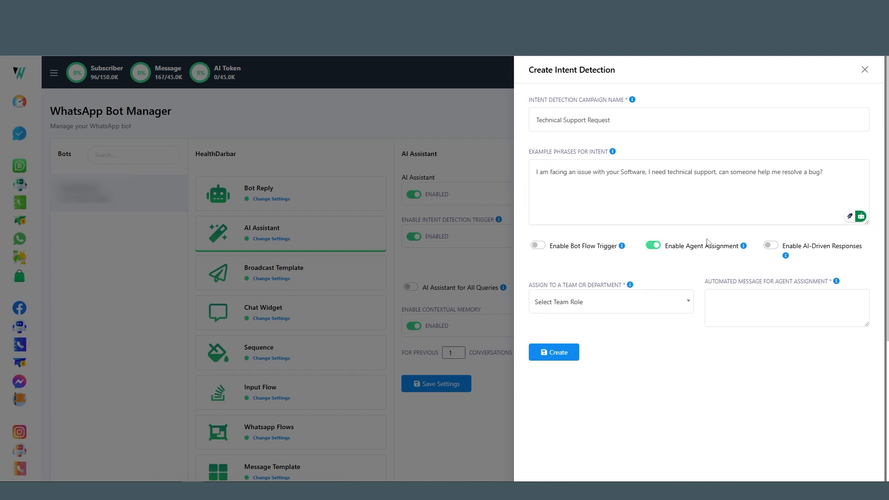
left_click(595, 307)
left_click(563, 355)
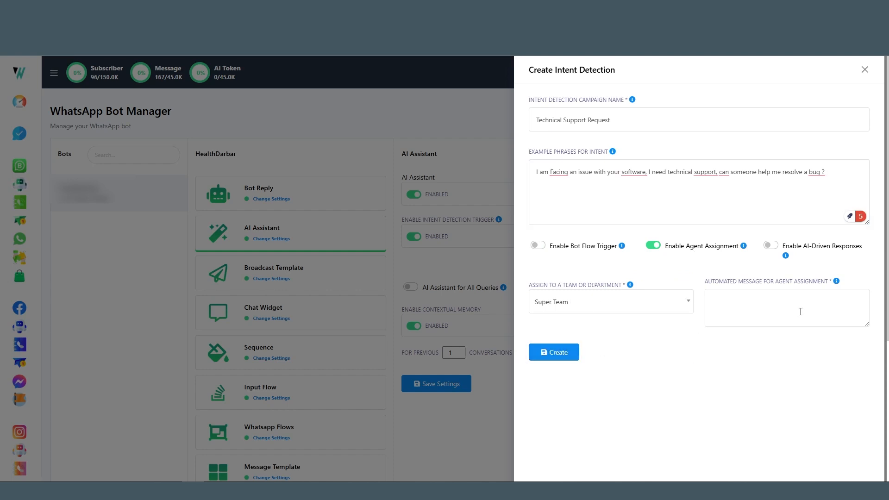
left_click(767, 302)
type("Thank you for reaching out! our agent will contact you right away.")
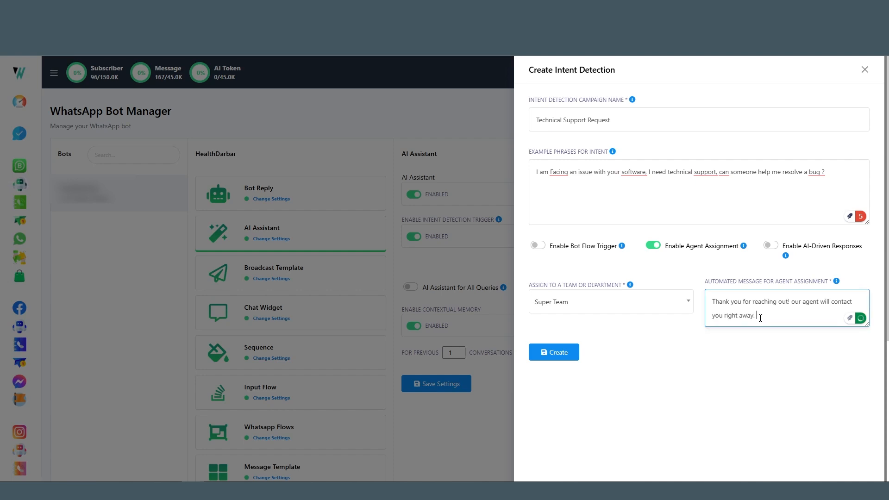
- Create the Technical Support Request campaign and check it in the list of intent detection campaigns
left_click(562, 354)
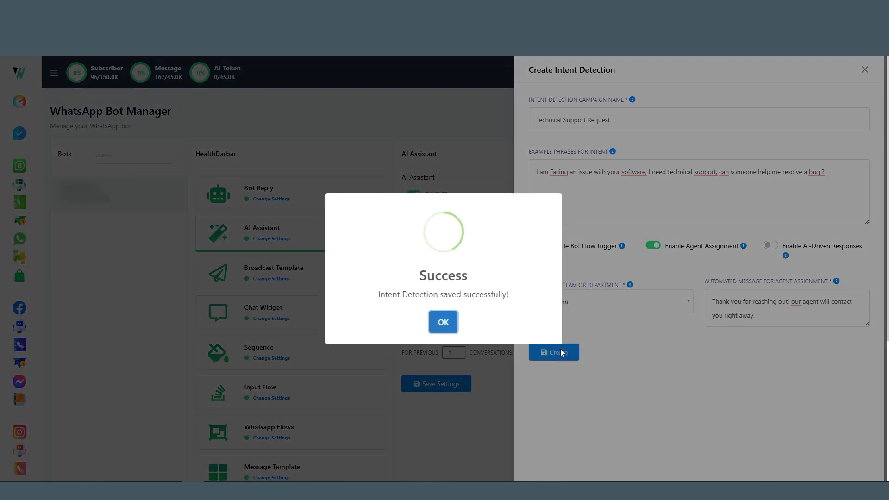
left_click(445, 320)
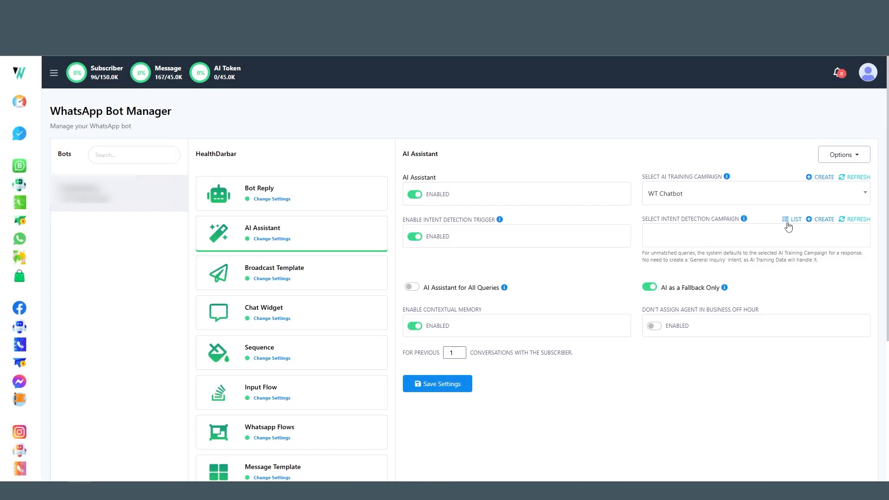
left_click(791, 220)
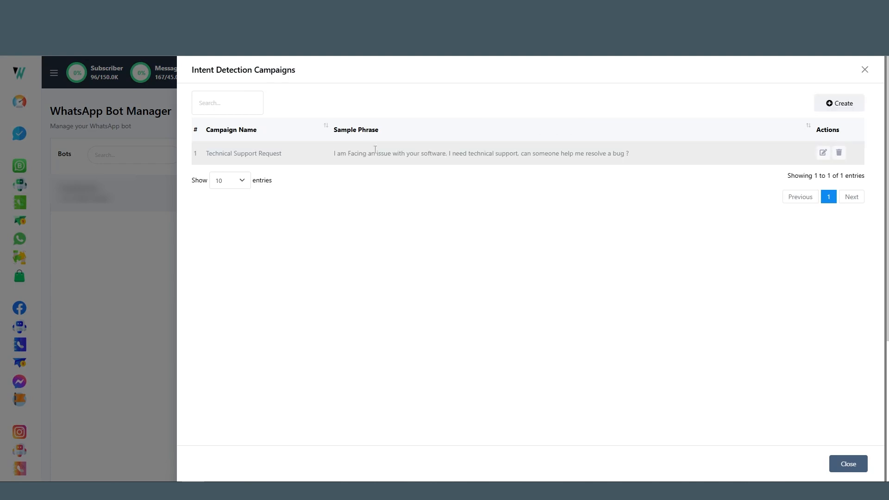
left_click(864, 69)
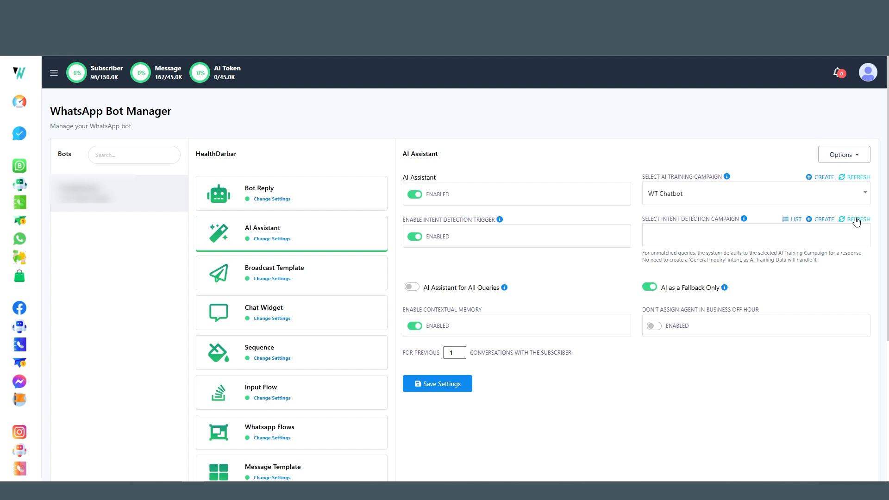
- Start another intent detection campaign, clear the prefilled name and example phrases, and name it "Refund Policy Inquiry"
left_click(822, 220)
left_click_drag(667, 120, 471, 130)
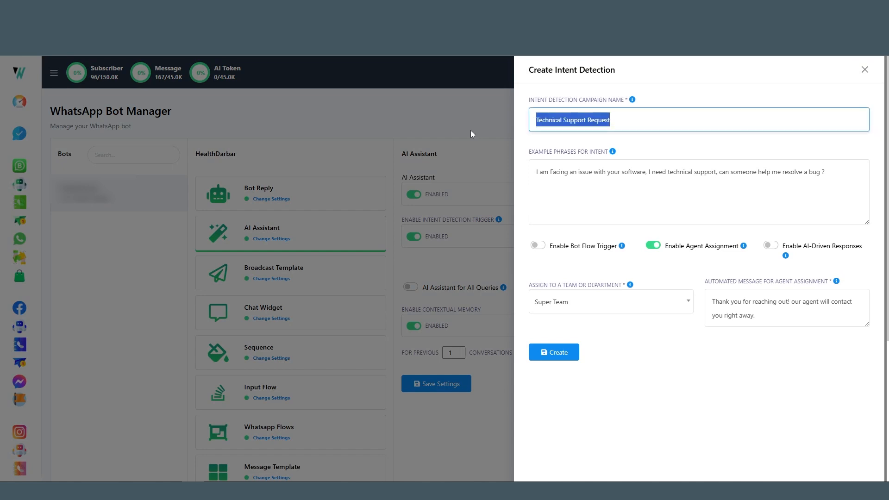
key("BackSpace")
left_click_drag(535, 170, 611, 257)
key("BackSpace")
left_click(555, 120)
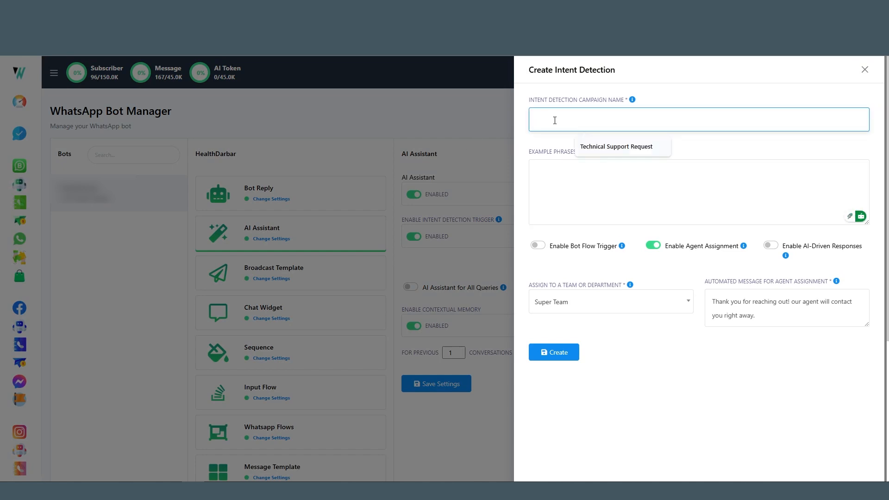
type("Refund")
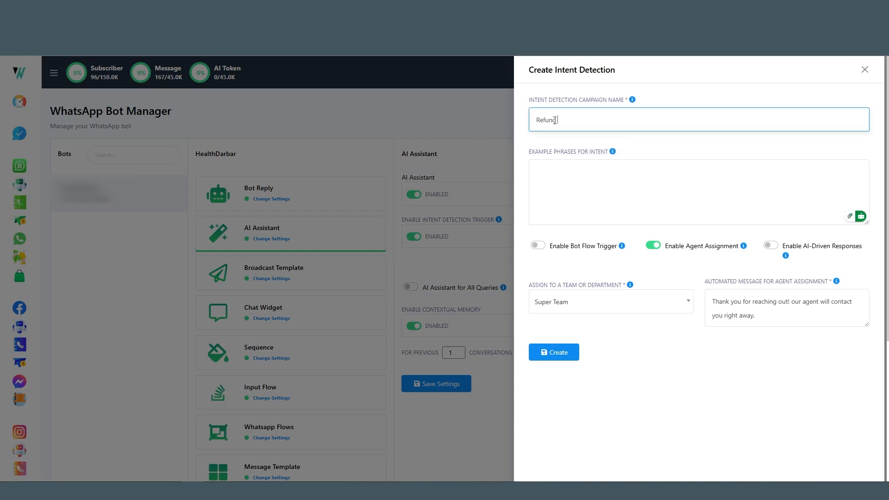
type(" Policy Inquiry")
- Enter the example phrases "What is your refund policy ?, How do i request for a refund?, Can i get a money back?"
left_click(569, 174)
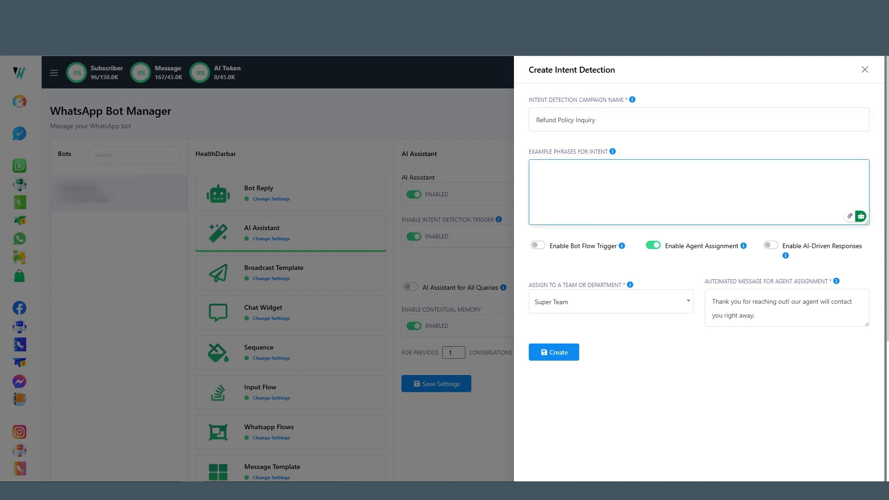
left_click(621, 188)
type("What is your refund policy ?, How do i request for a refund?, Can i get a money back?")
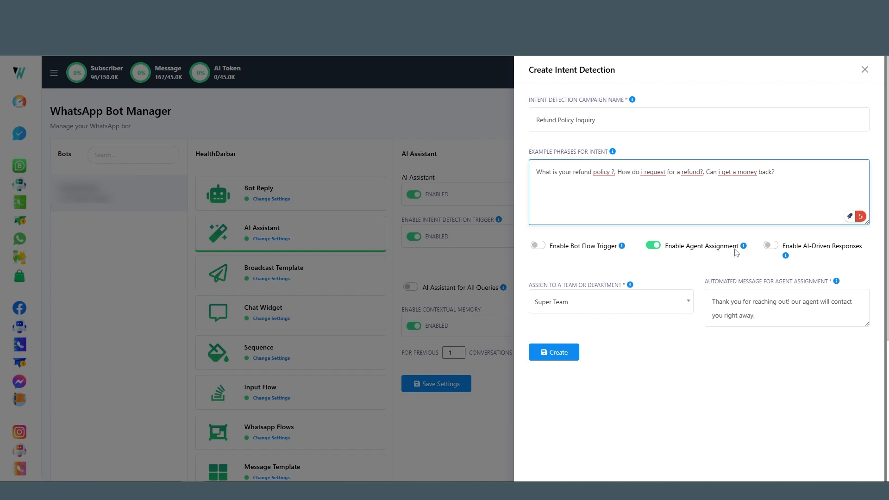
- Switch the Refund Policy Inquiry intent to AI-driven responses instead of agent assignment or a bot flow trigger
left_click(776, 245)
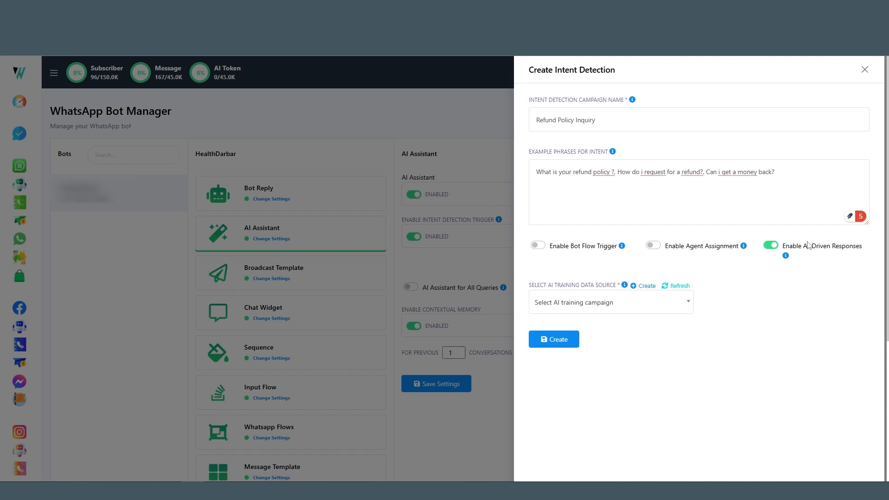
left_click(543, 246)
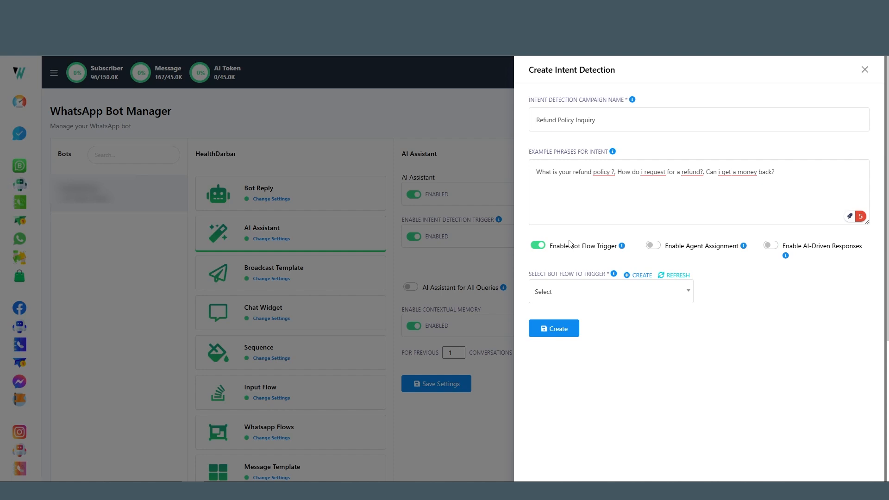
left_click(783, 245)
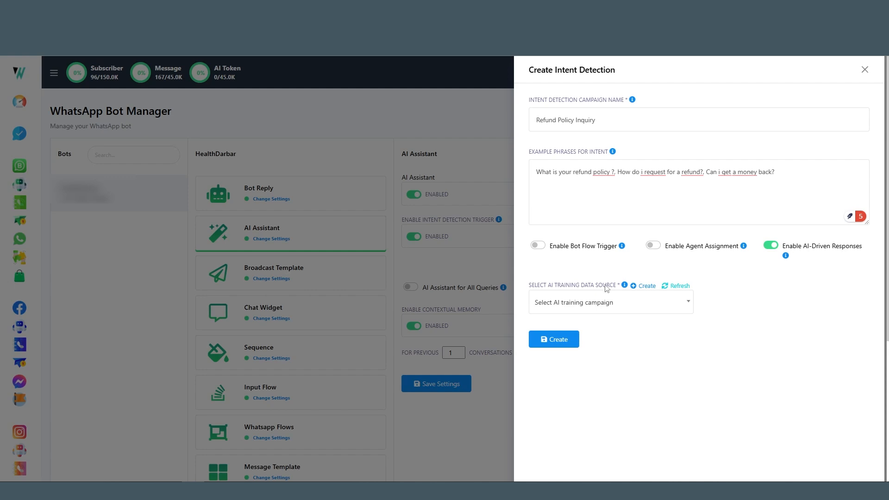
- Start a new AI training campaign as the data source and name it "Refund policy Chatbot"
left_click(645, 287)
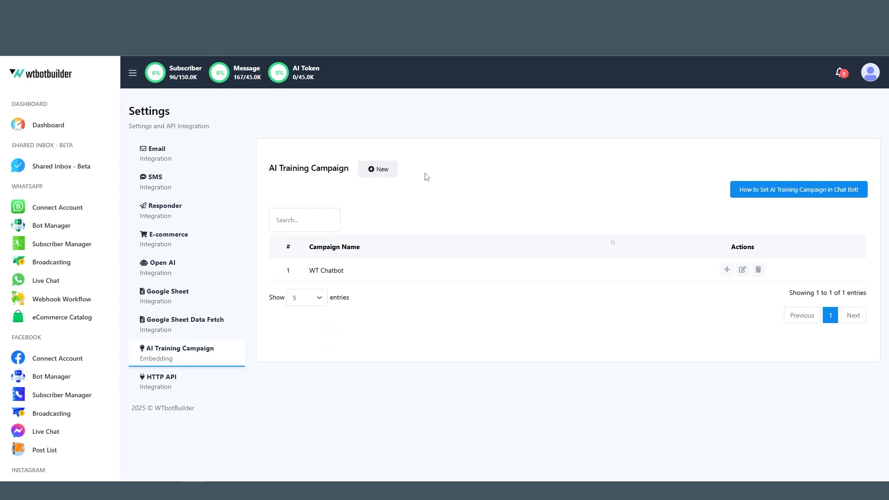
left_click(375, 176)
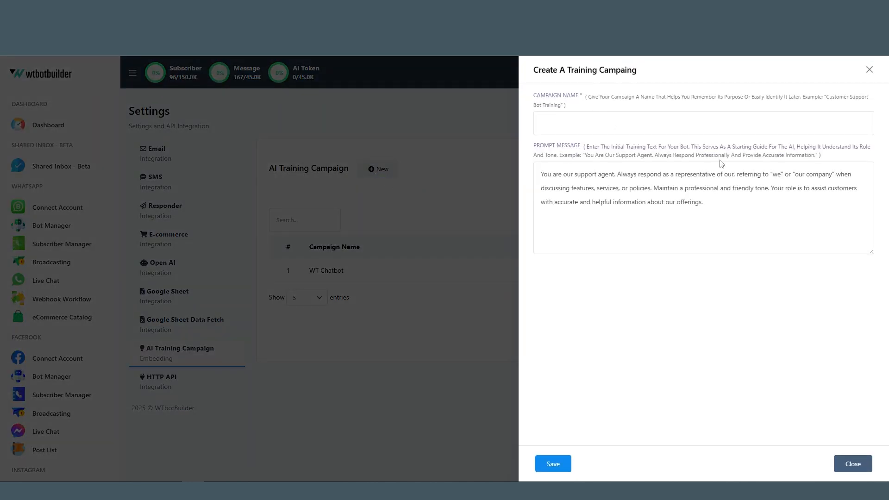
left_click(629, 131)
type("Refund policy Chatbot")
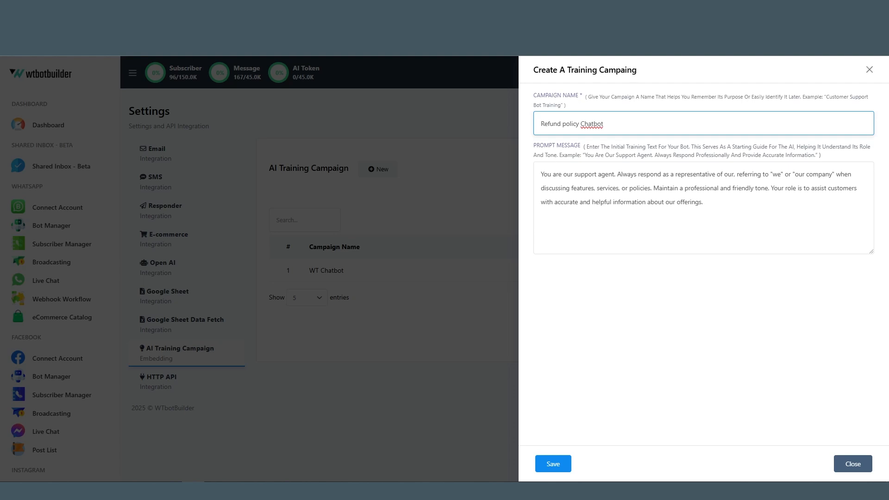
- End the training campaign's prompt message with "accurate and helpful information about our refund Policy." and save the campaign
left_click(811, 212)
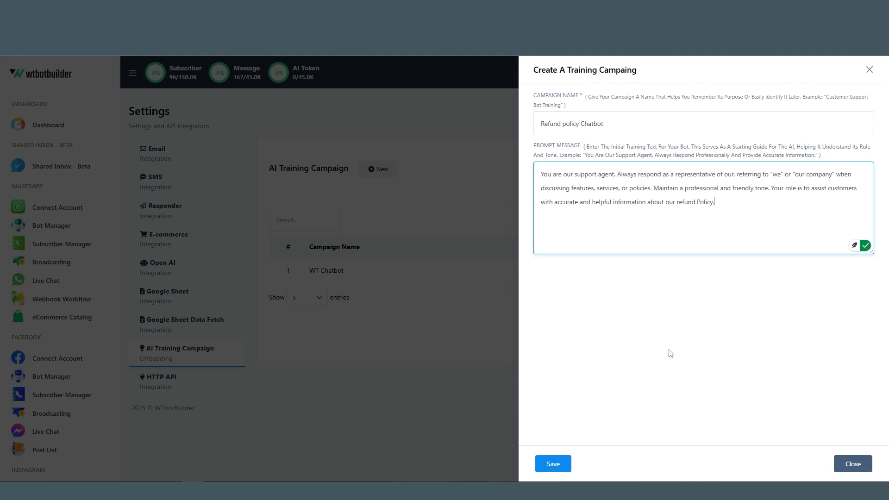
left_click(547, 464)
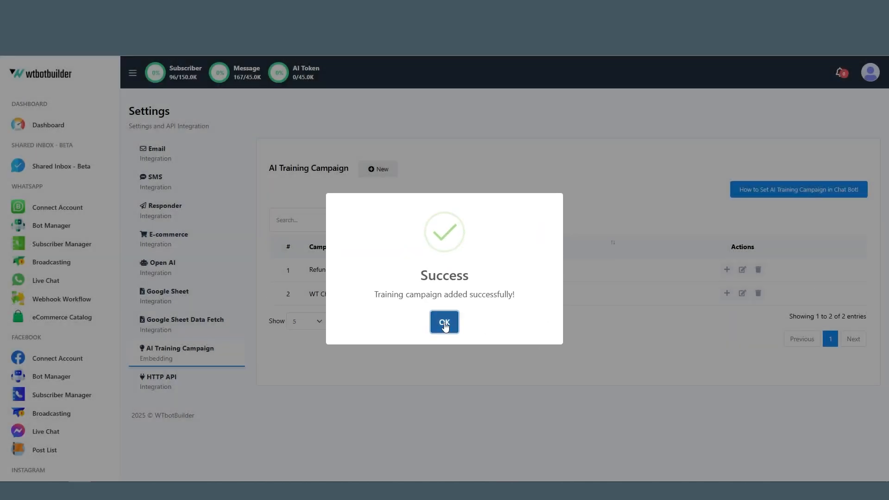
left_click(445, 324)
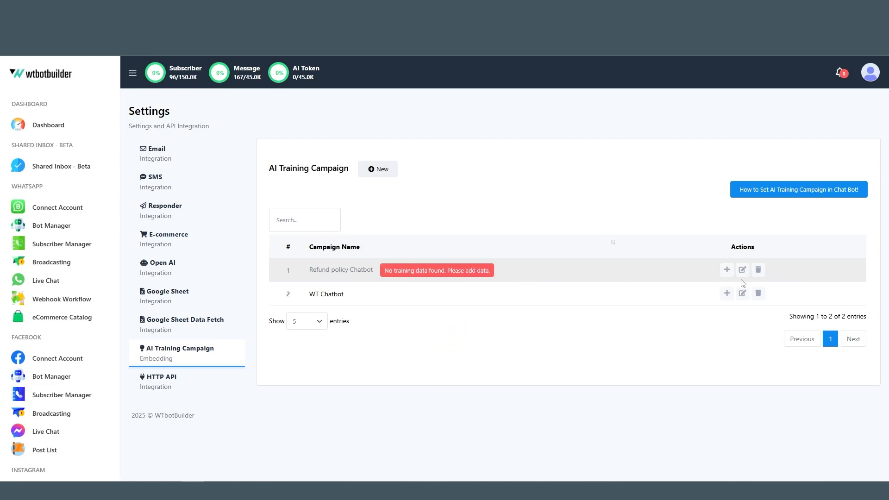
- Start a new URL training entry for the Refund policy Chatbot campaign and fill in the campaign URL
left_click(726, 270)
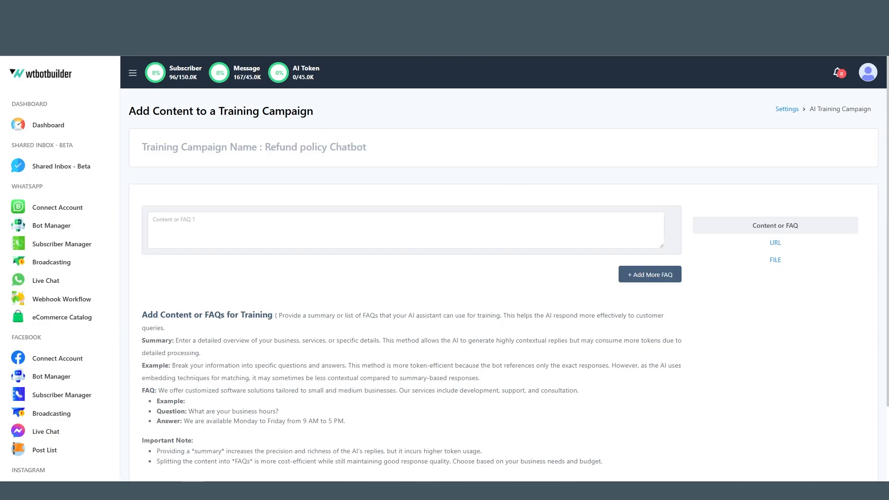
left_click(775, 243)
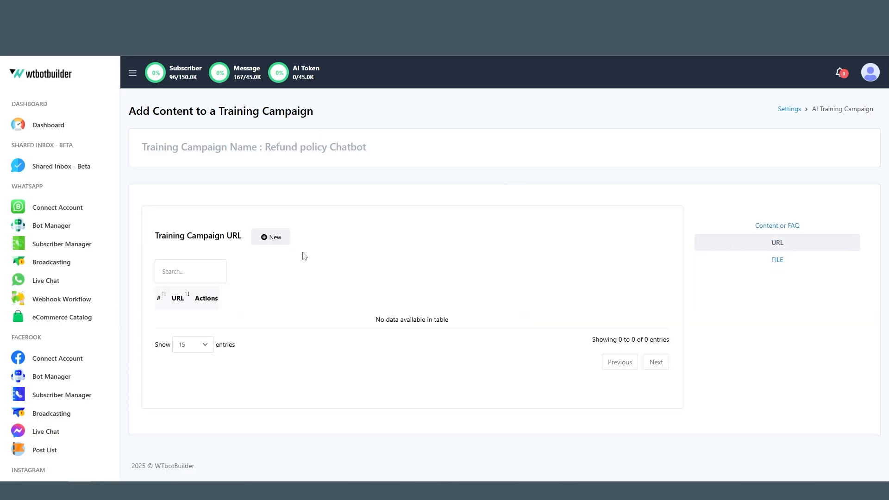
left_click(273, 237)
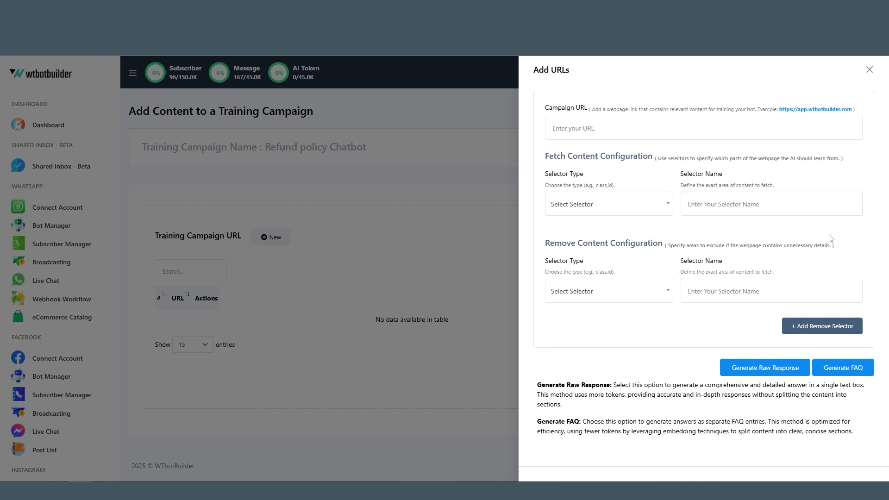
left_click(611, 126)
type("https://wtbotbuilder.com/refund-policy/")
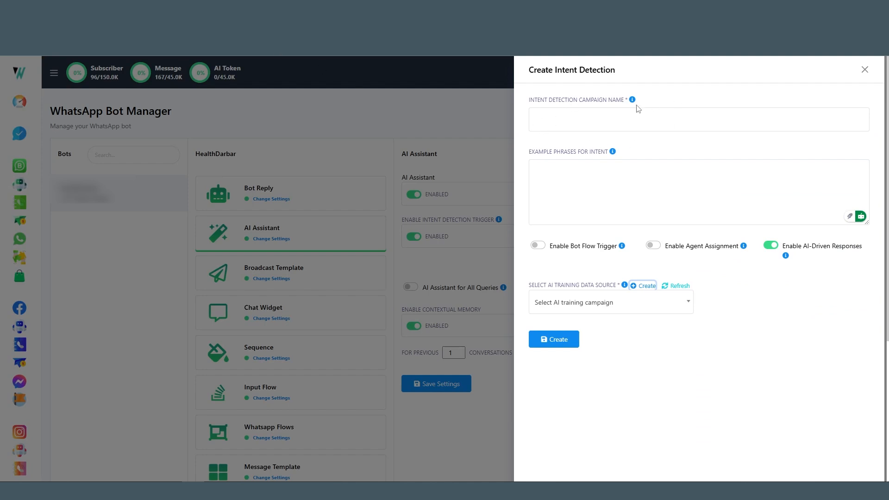
- Choose Refund policy Chatbot as the AI training data source and create the Refund Policy Inquiry intent
left_click(585, 304)
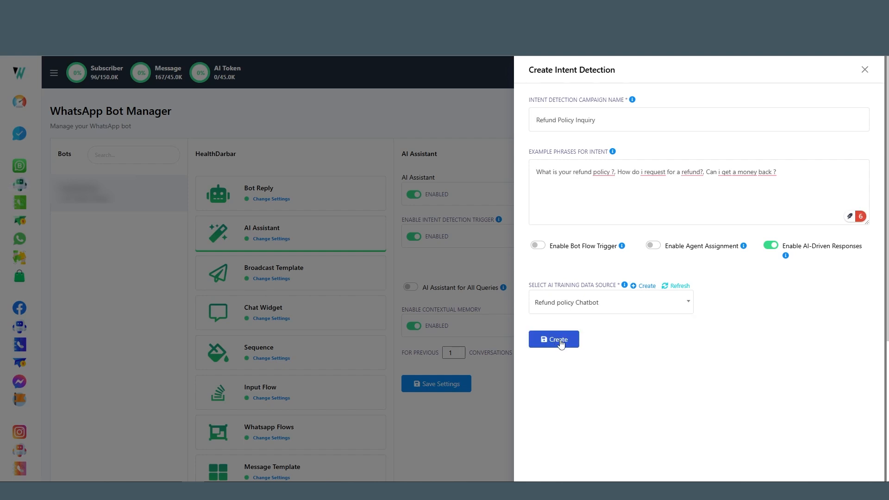
left_click(555, 340)
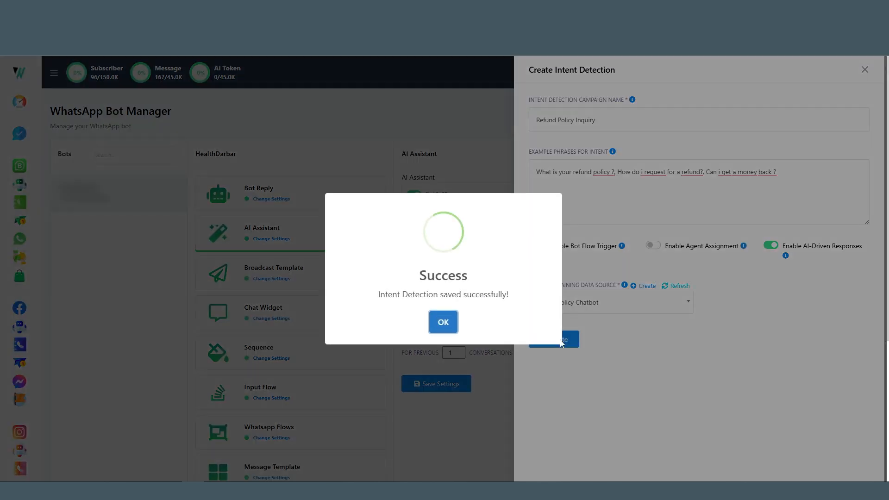
left_click(443, 322)
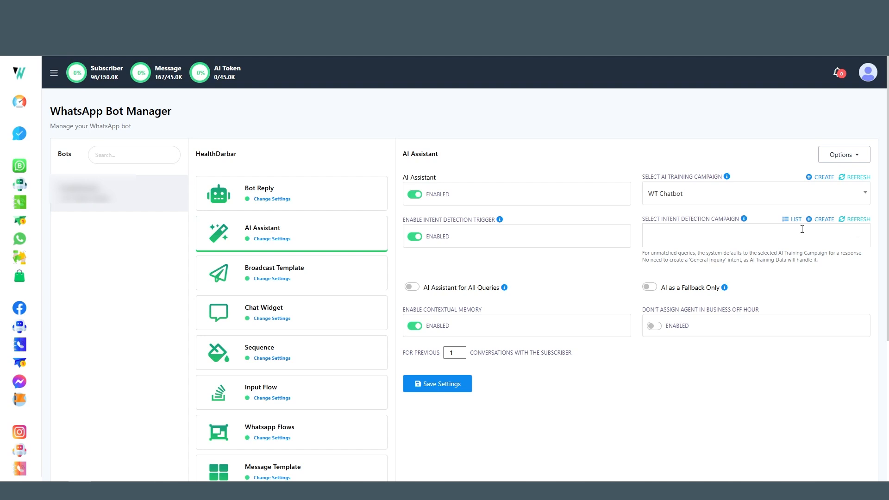
- Assign the Technical Support Request and Refund Policy Inquiry intent detection campaigns to the AI Assistant
left_click(751, 235)
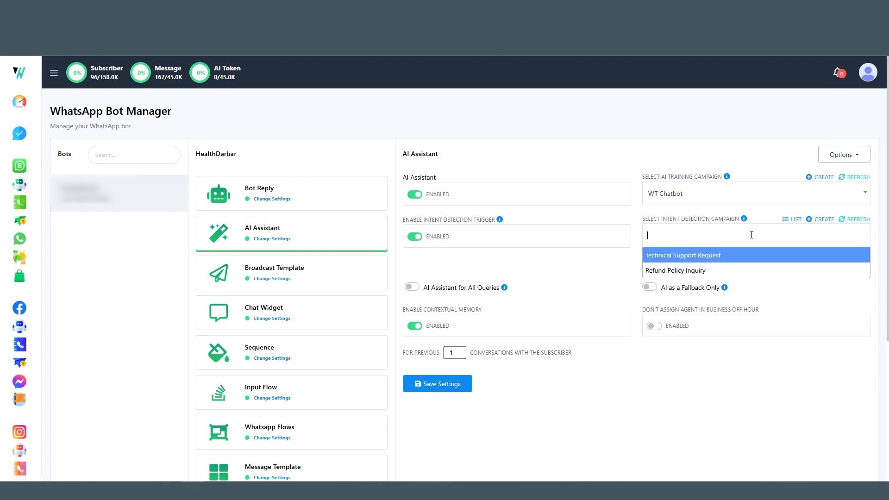
left_click(675, 256)
left_click(759, 235)
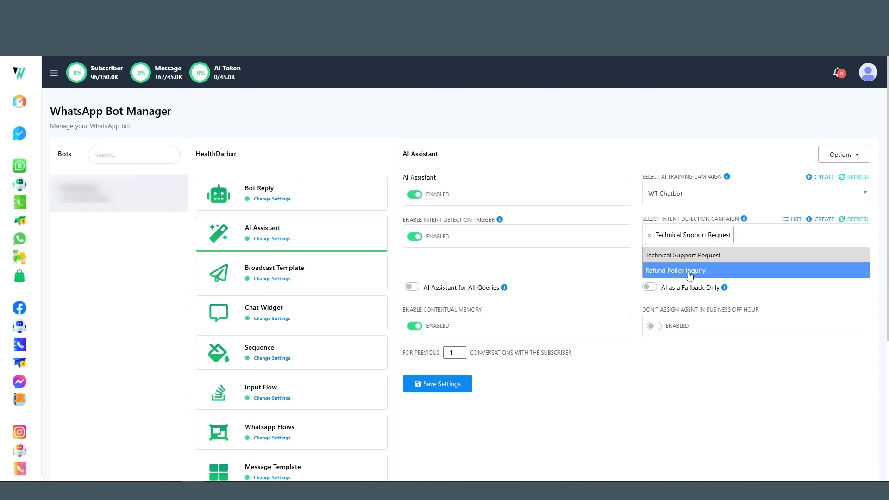
left_click(690, 271)
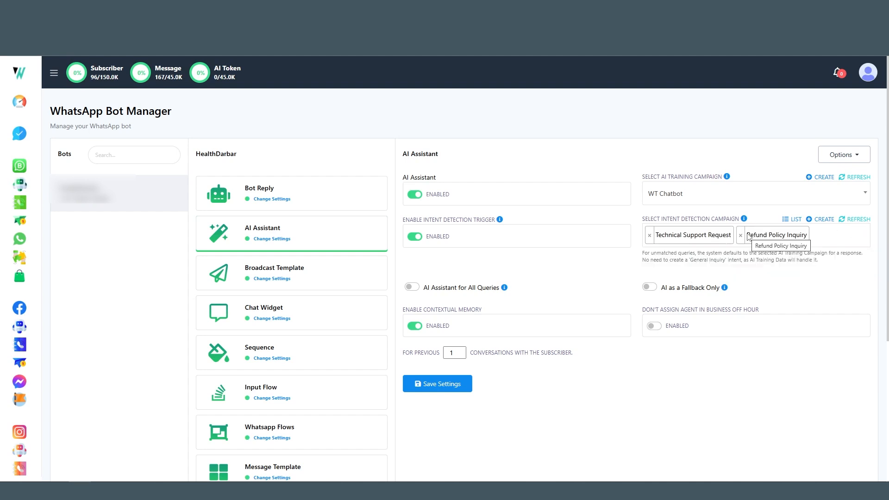
- Use AI as a fallback only rather than for all queries, with contextual memory enabled for the previous 5 conversations
left_click(415, 288)
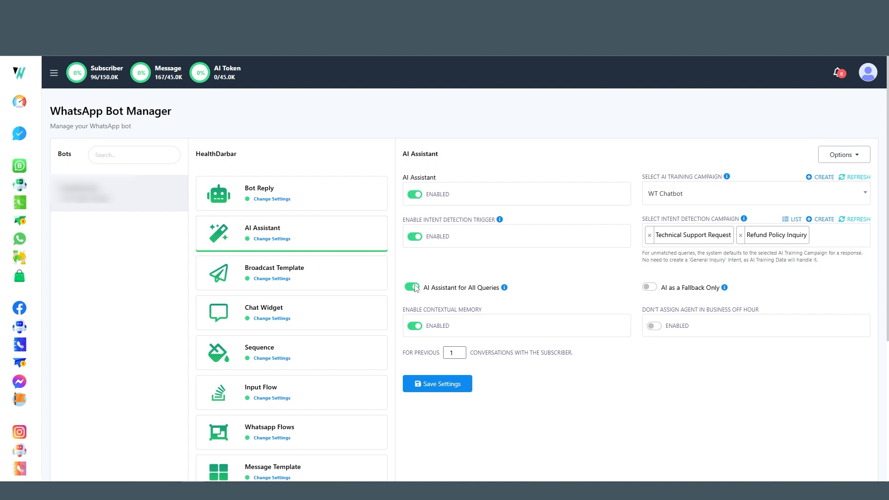
left_click(653, 287)
left_click(415, 327)
left_click(416, 327)
left_click(458, 353)
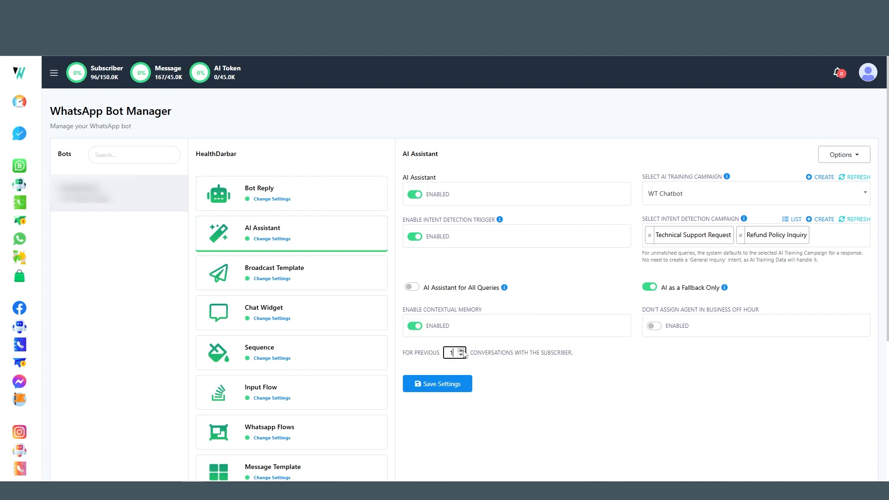
left_click(461, 350)
left_click(461, 350)
left_click(461, 351)
- Turn on the option not to assign agents in business off hours and save the AI Assistant settings
left_click(658, 326)
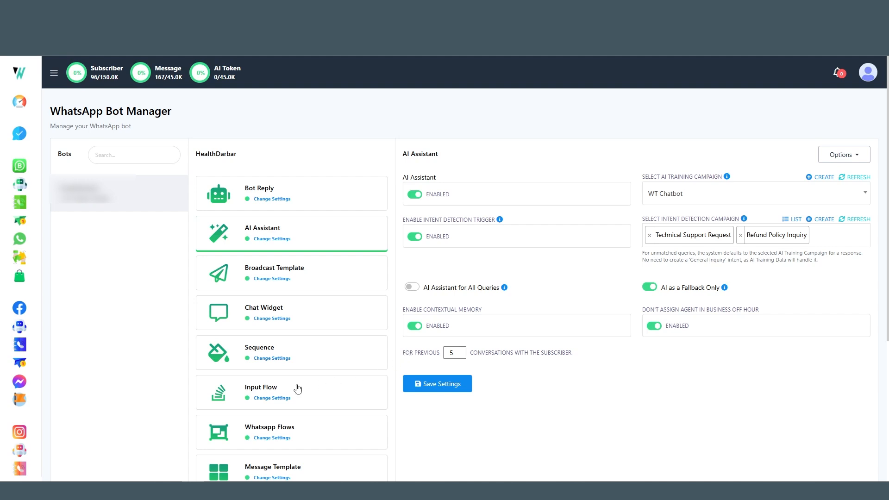
scroll(296, 403, "down", 5)
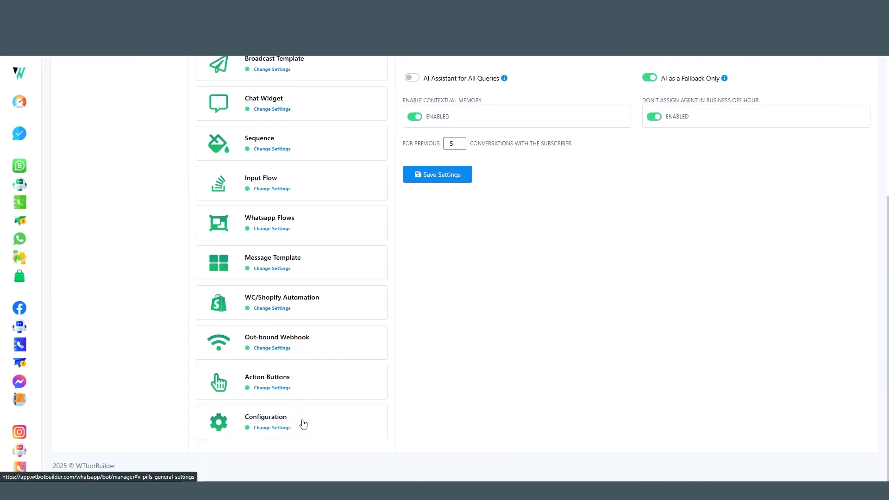
scroll(324, 416, "up", 5)
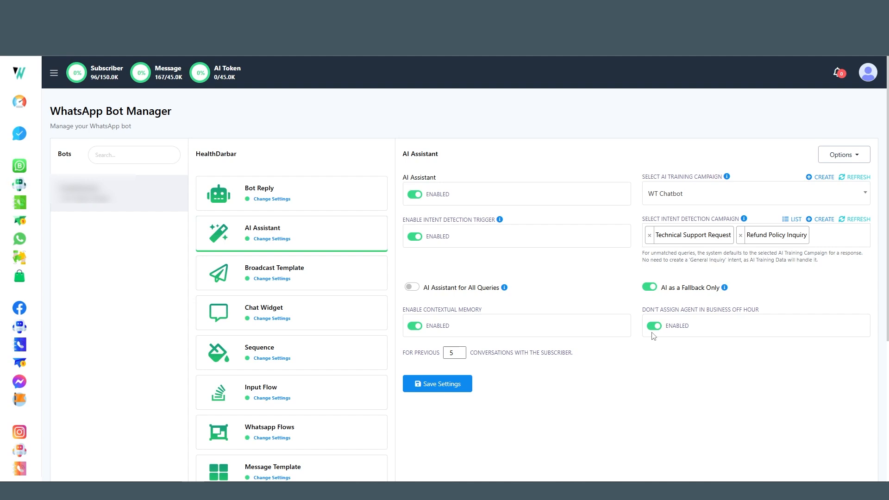
left_click(456, 385)
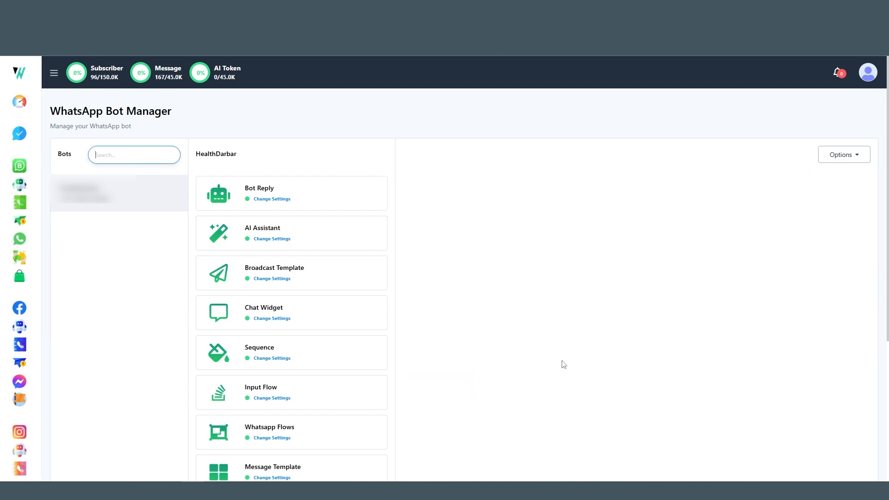